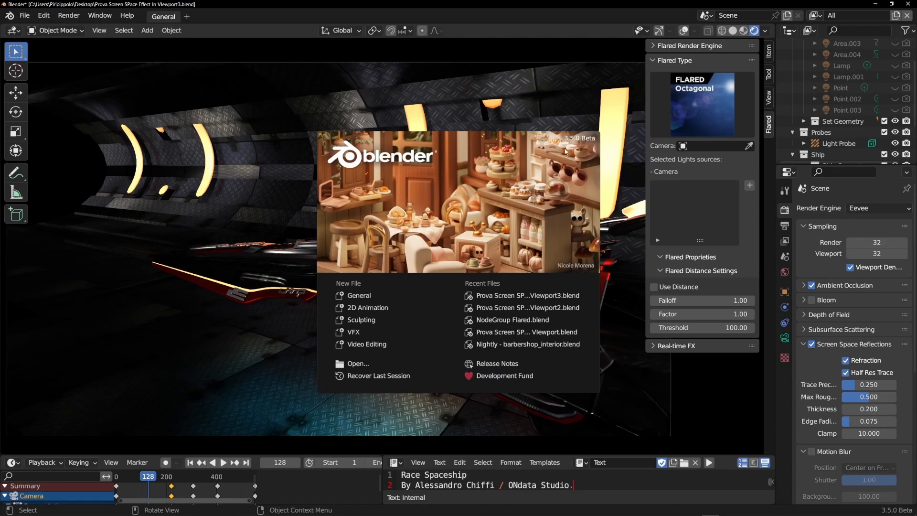
- Activate the Flared real-time FX and play the spaceship animation in the viewport
{"action": "left_click", "coordinate": [482, 71]}
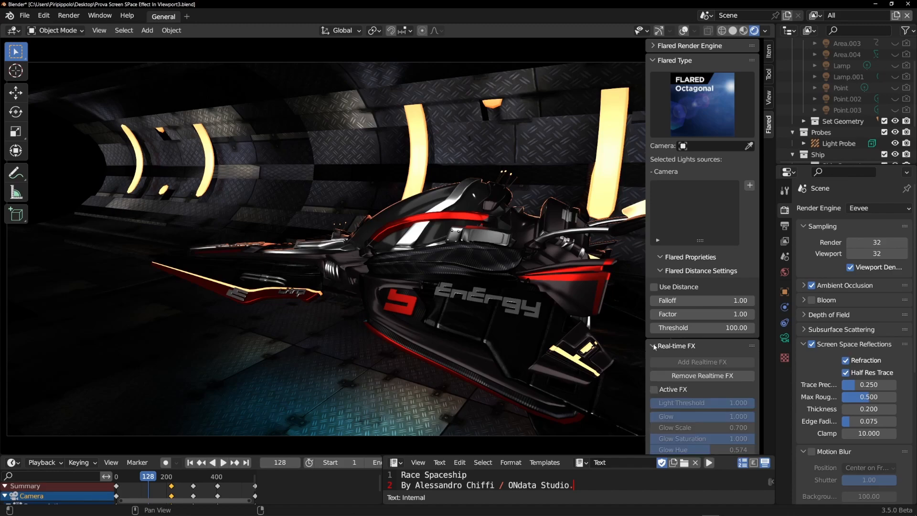
{"action": "left_click", "coordinate": [654, 390]}
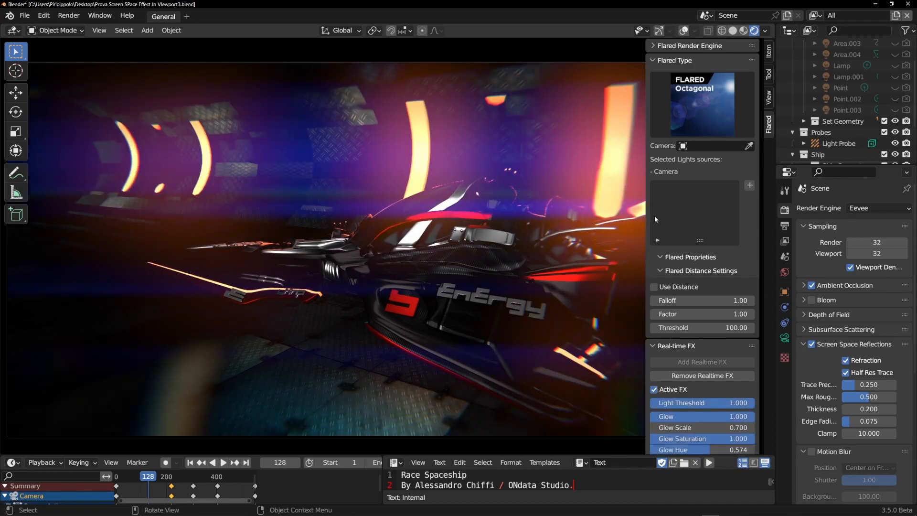
{"action": "left_click", "coordinate": [190, 462]}
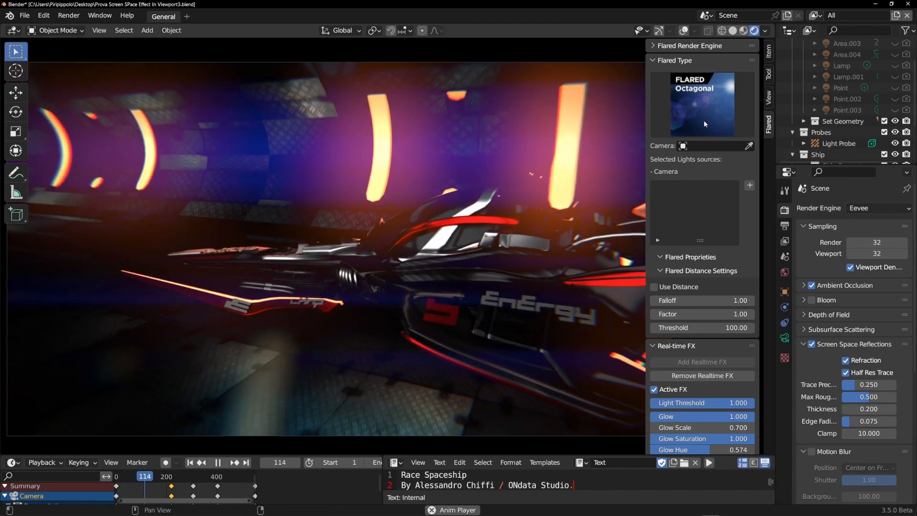
- Browse the gallery of available Flared lens flare types while the animation plays
{"action": "left_click", "coordinate": [700, 117]}
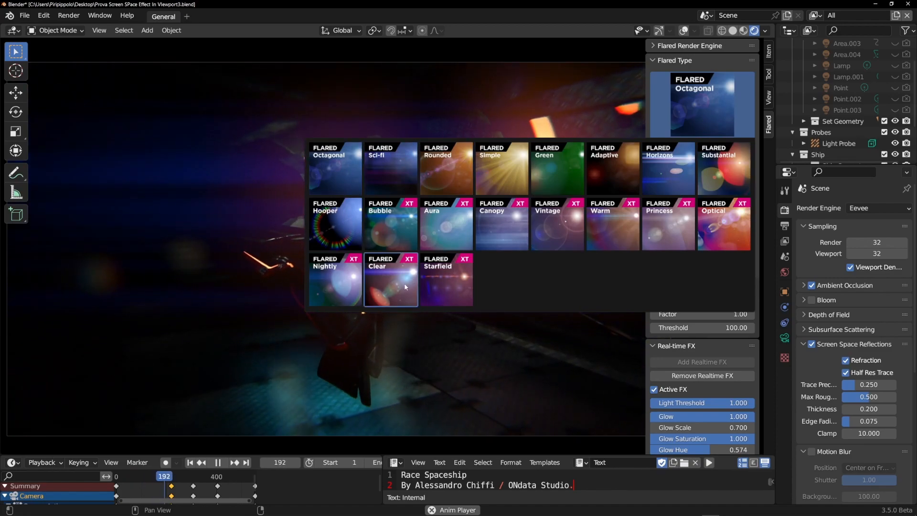
{"action": "left_click", "coordinate": [710, 101]}
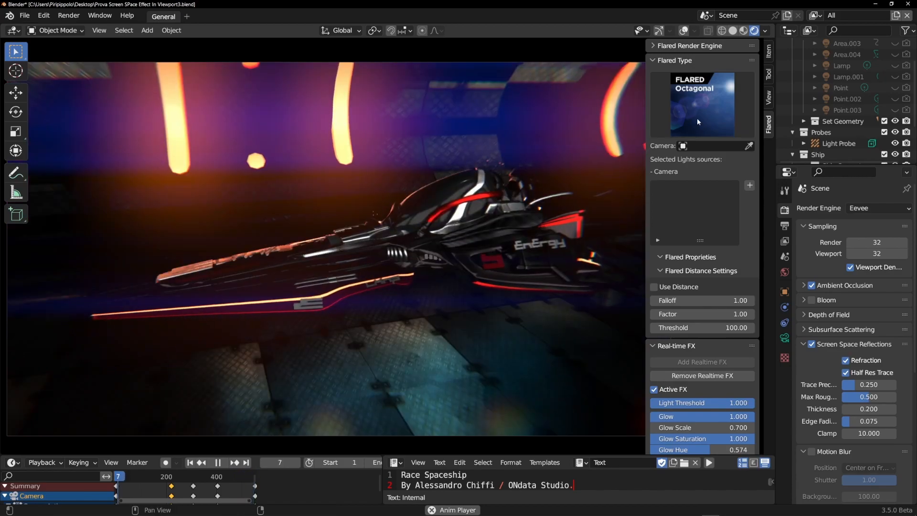
{"action": "left_click", "coordinate": [697, 118]}
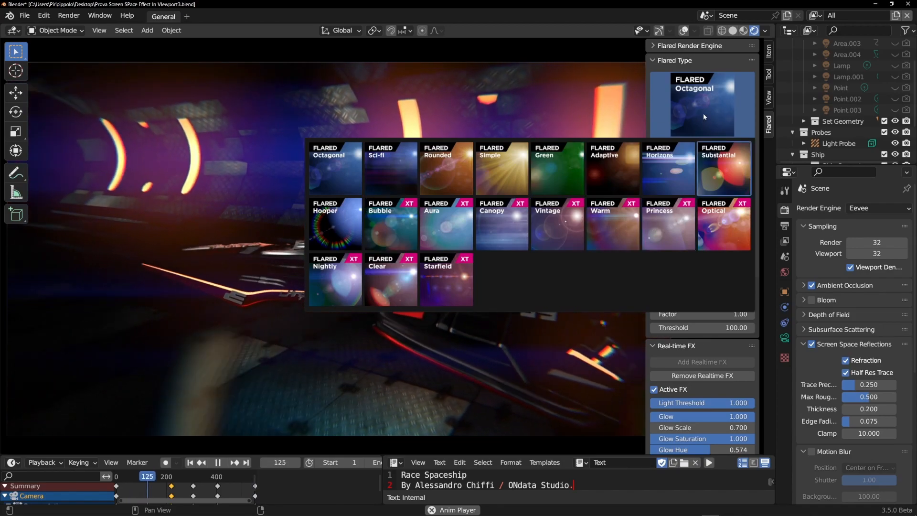
{"action": "left_click", "coordinate": [703, 111]}
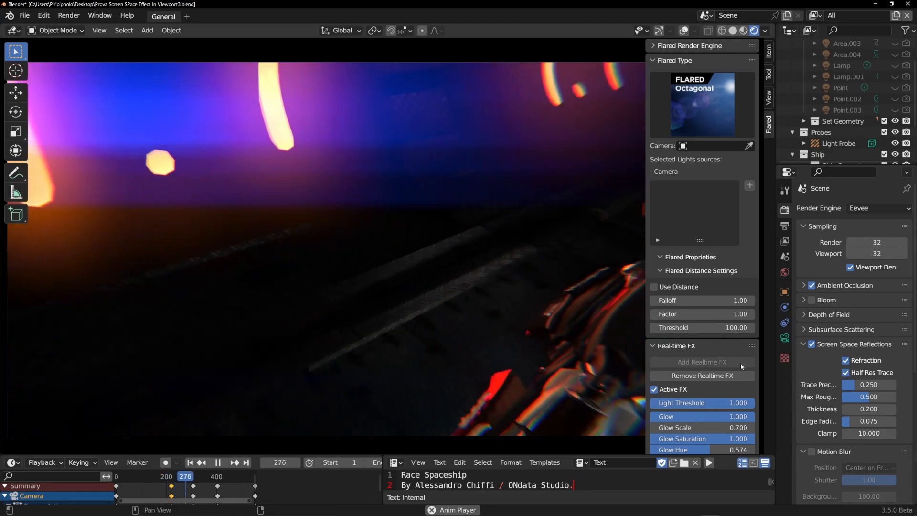
- Lower the Light Threshold of the real-time FX to 0.340
{"action": "scroll", "coordinate": [741, 363], "scroll_direction": "down", "scroll_amount": 8}
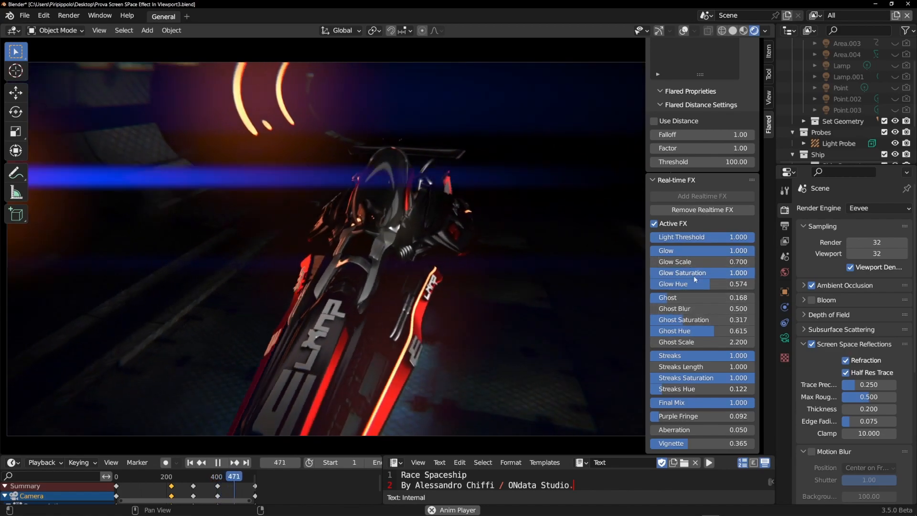
{"action": "left_click_drag", "start_coordinate": [706, 236], "coordinate": [677, 237]}
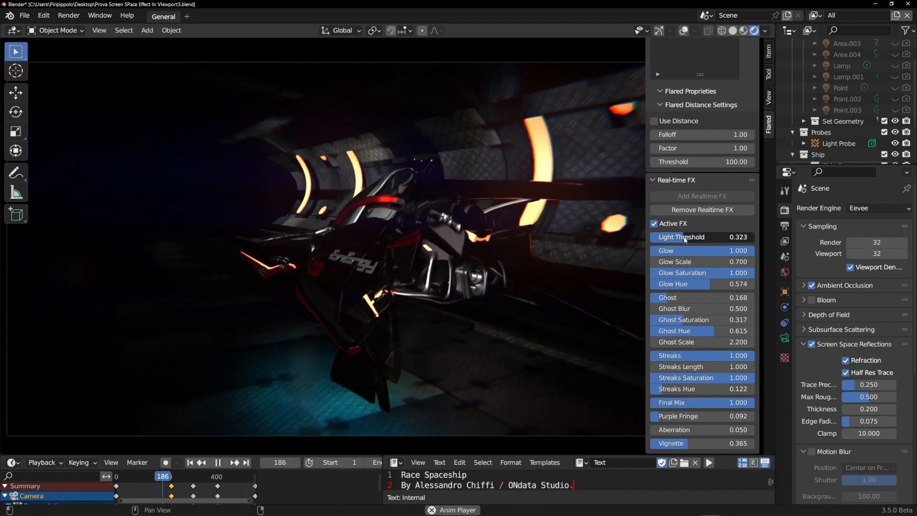
{"action": "left_click_drag", "start_coordinate": [686, 239], "coordinate": [688, 240]}
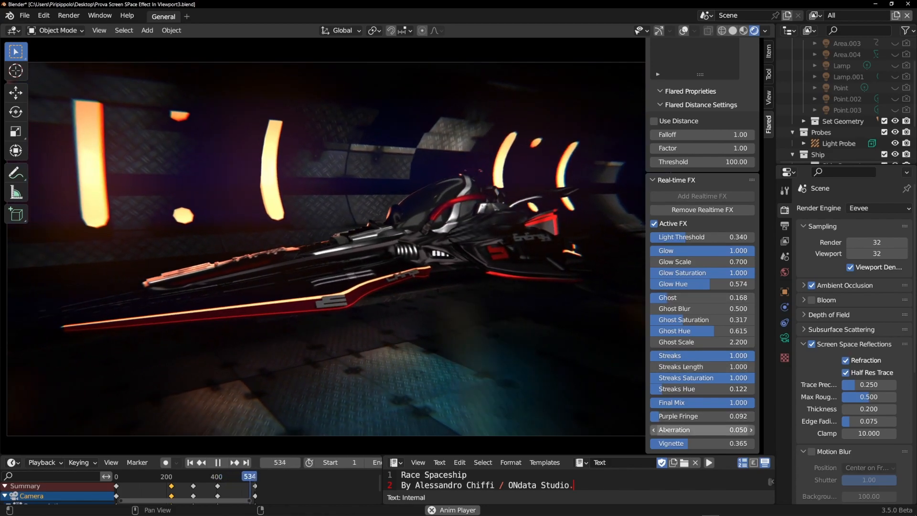
- Set the real-time FX Aberration to 0.030 and Vignette to 0.340
{"action": "mouse_move", "coordinate": [662, 430]}
{"action": "left_mouse_down"}
{"action": "mouse_move", "coordinate": [731, 430]}
{"action": "mouse_move", "coordinate": [663, 430]}
{"action": "left_mouse_up"}
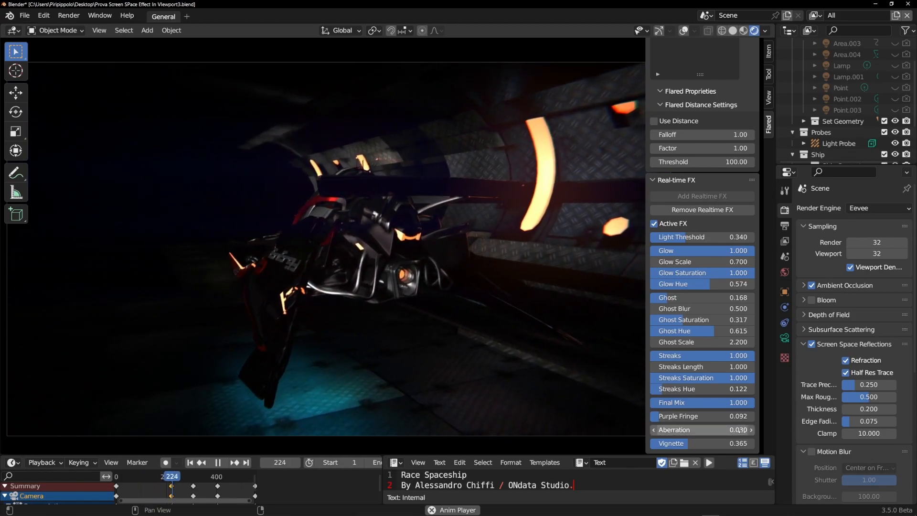
{"action": "left_click_drag", "start_coordinate": [683, 444], "coordinate": [702, 444]}
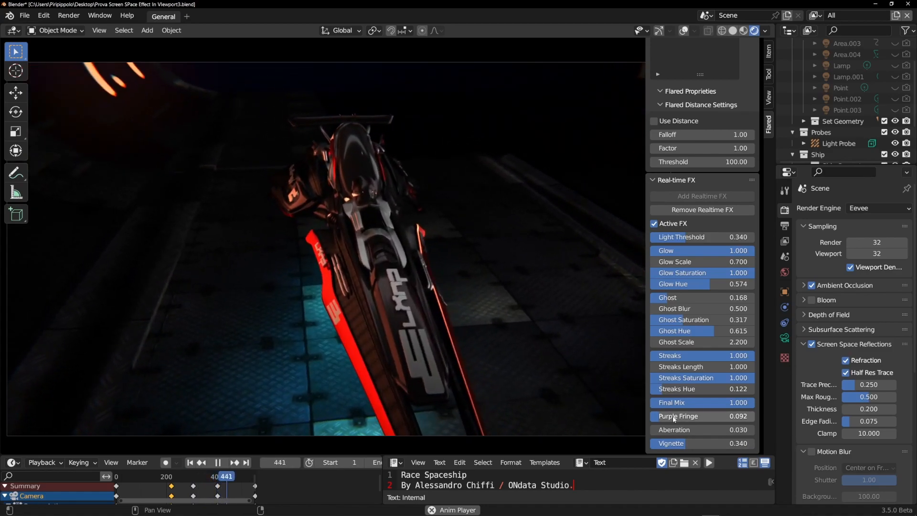
- Stop the animation playback and set the Purple Fringe of the real-time FX to 0.211
{"action": "left_click_drag", "start_coordinate": [675, 420], "coordinate": [718, 420]}
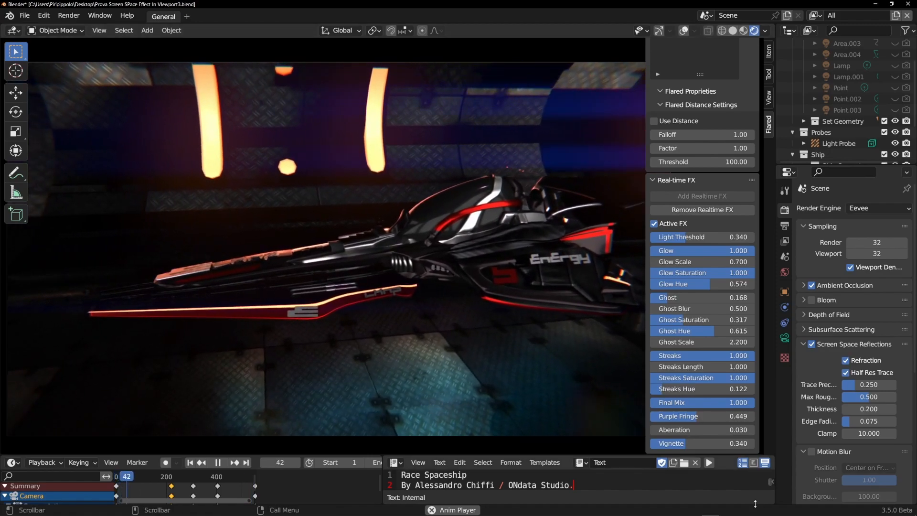
{"action": "left_click_drag", "start_coordinate": [706, 416], "coordinate": [736, 416]}
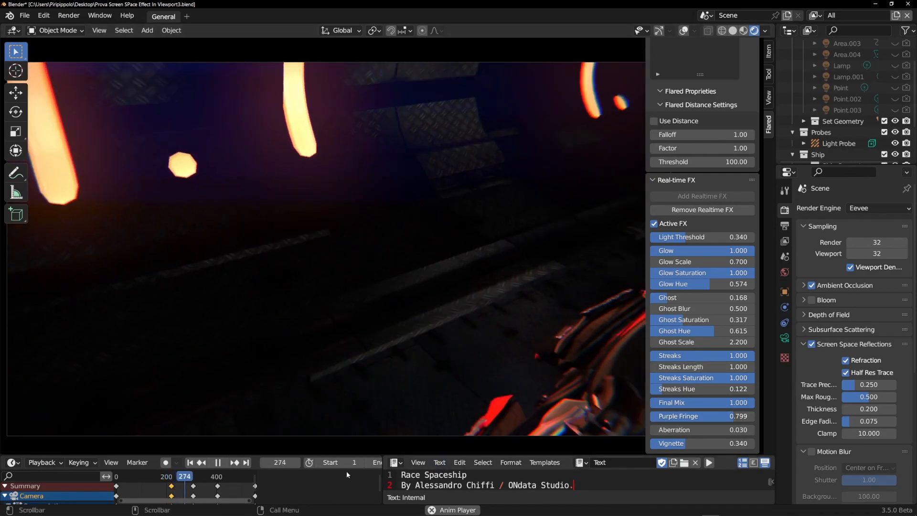
{"action": "left_click", "coordinate": [218, 462]}
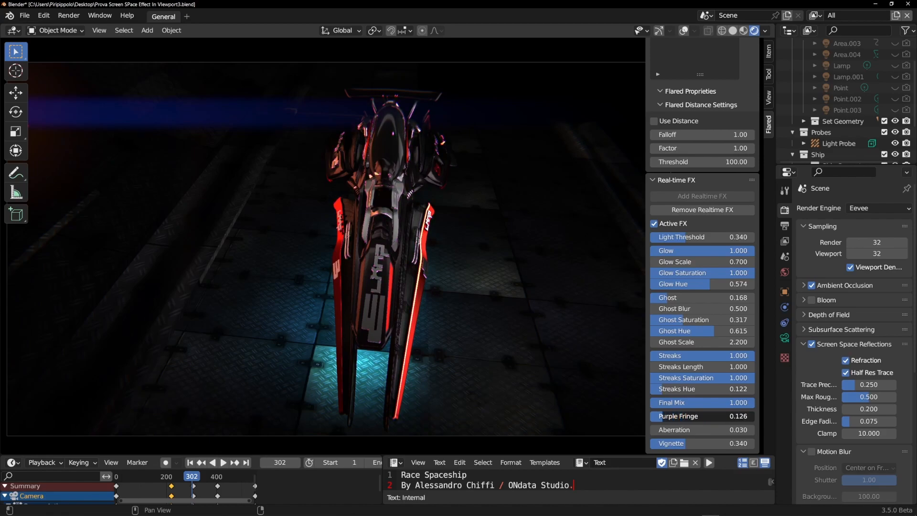
{"action": "left_click_drag", "start_coordinate": [665, 419], "coordinate": [669, 418]}
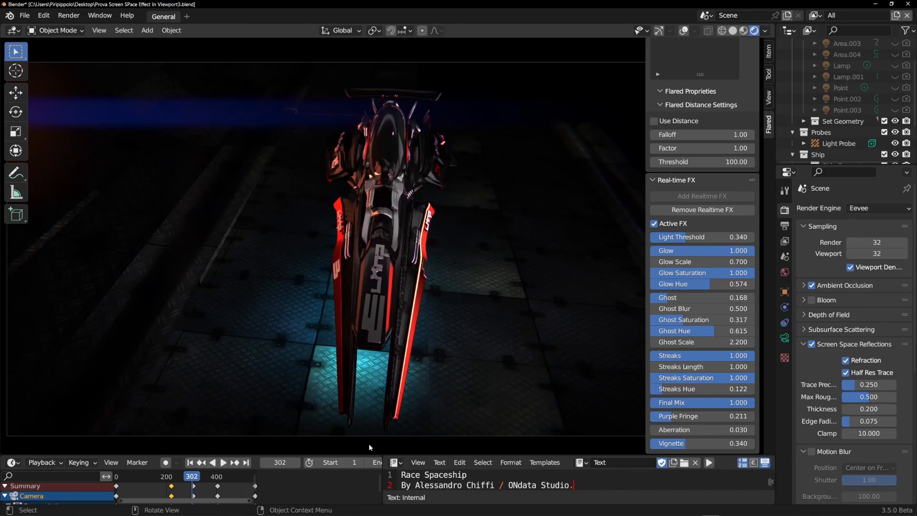
- Move the timeline to frame 240 and raise the real-time FX Light Threshold to 0.687
{"action": "left_click_drag", "start_coordinate": [194, 477], "coordinate": [178, 476]}
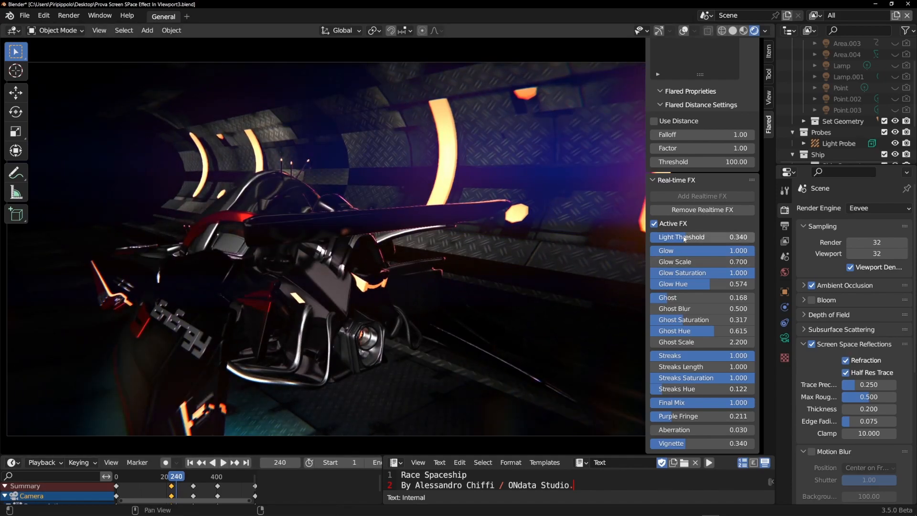
{"action": "left_click_drag", "start_coordinate": [684, 239], "coordinate": [717, 239]}
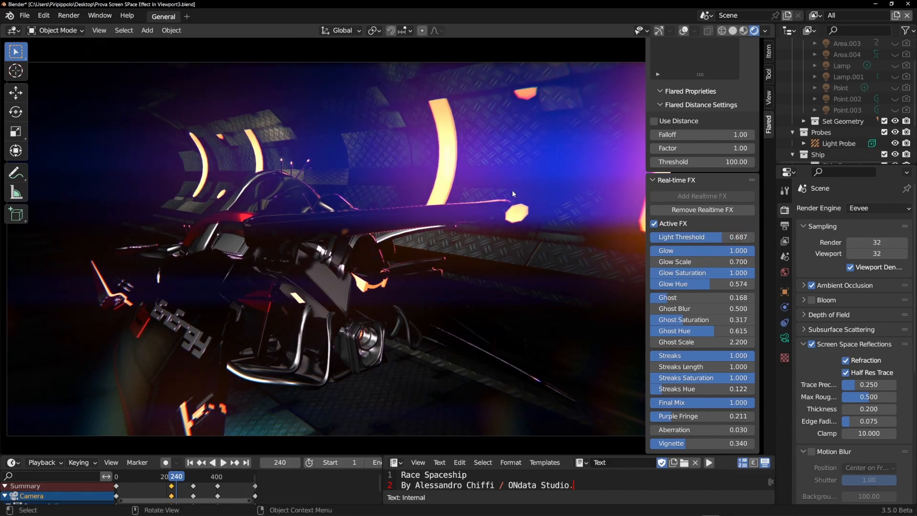
- Examine the glow and streaks around the ship and tunnel lights from close up and far away
{"action": "scroll", "coordinate": [512, 191], "scroll_direction": "up", "scroll_amount": 6}
{"action": "middle_click_drag", "start_coordinate": [538, 155], "coordinate": [123, 342], "text": "shift"}
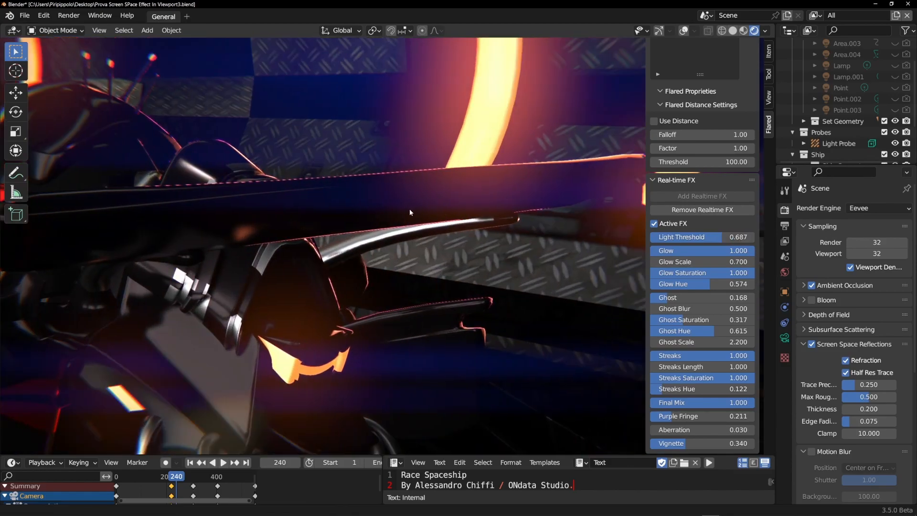
{"action": "scroll", "coordinate": [453, 244], "scroll_direction": "down", "scroll_amount": 3}
{"action": "scroll", "coordinate": [452, 245], "scroll_direction": "down", "scroll_amount": 4}
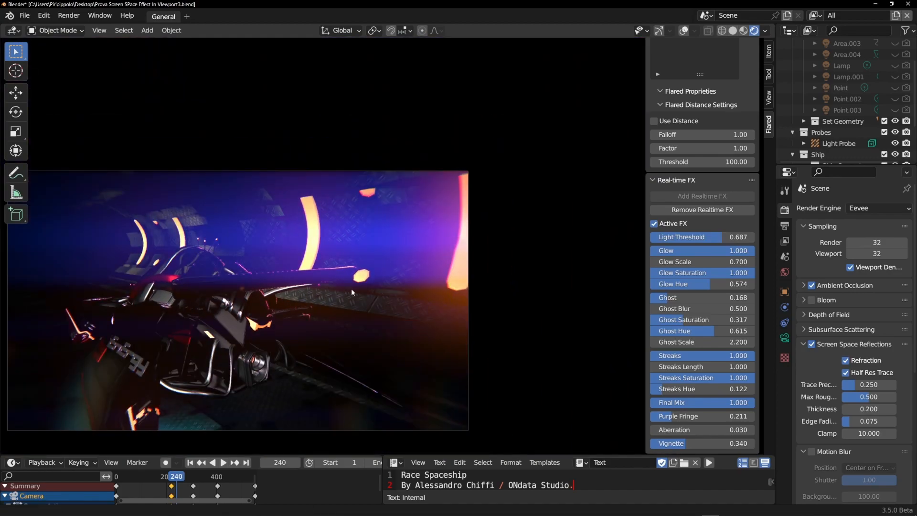
{"action": "scroll", "coordinate": [420, 268], "scroll_direction": "down", "scroll_amount": 6}
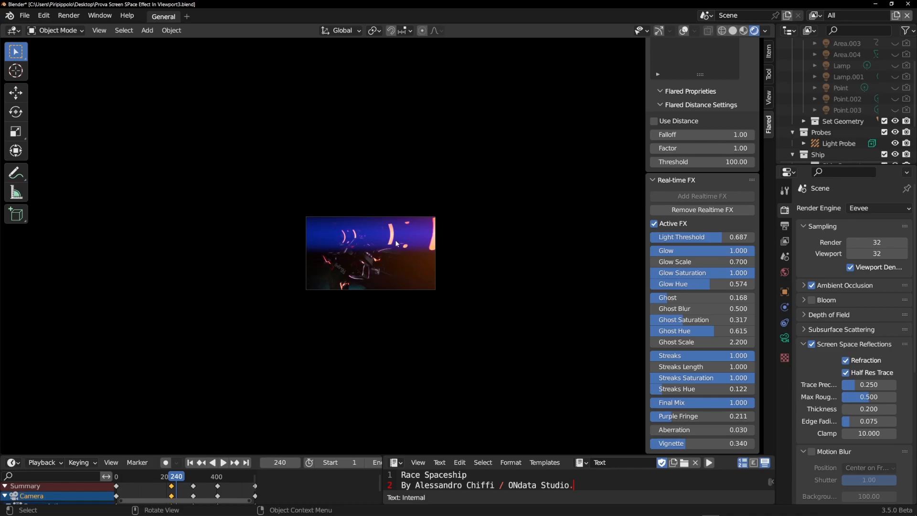
{"action": "scroll", "coordinate": [403, 263], "scroll_direction": "up", "scroll_amount": 10}
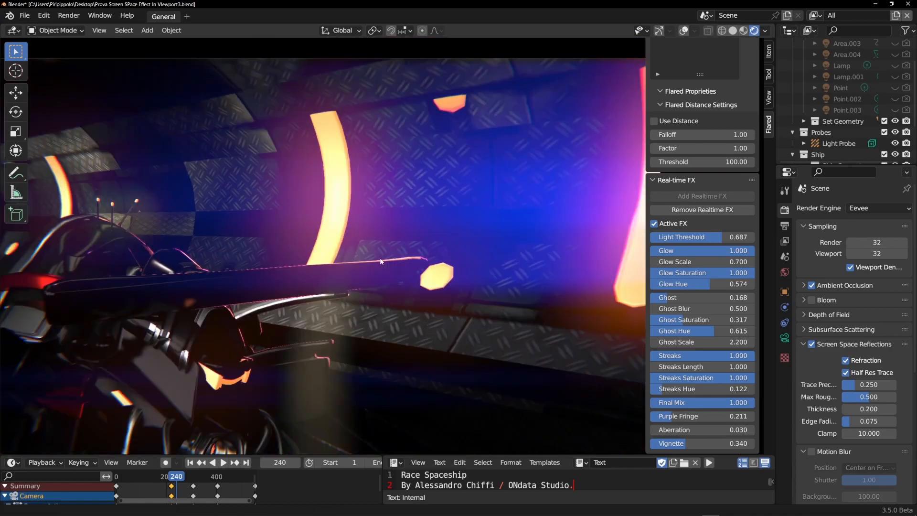
{"action": "scroll", "coordinate": [380, 260], "scroll_direction": "up", "scroll_amount": 5}
{"action": "middle_click_drag", "start_coordinate": [343, 267], "coordinate": [541, 188], "text": "shift"}
{"action": "scroll", "coordinate": [448, 267], "scroll_direction": "down", "scroll_amount": 4}
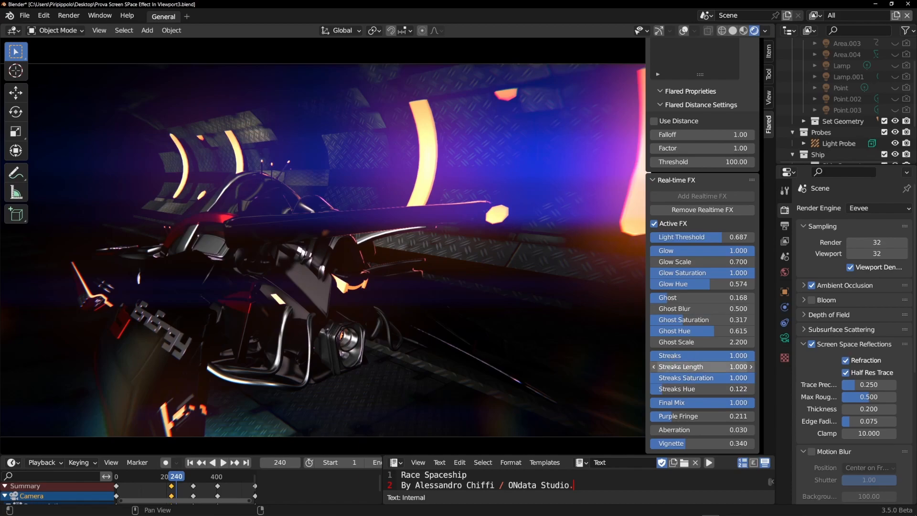
- Set the Streaks Length to 0.150, and try Streaks Saturation at 0.000 before restoring it to 1.000
{"action": "mouse_move", "coordinate": [670, 367]}
{"action": "left_mouse_down"}
{"action": "mouse_move", "coordinate": [637, 367]}
{"action": "mouse_move", "coordinate": [710, 367]}
{"action": "mouse_move", "coordinate": [617, 367]}
{"action": "left_mouse_up"}
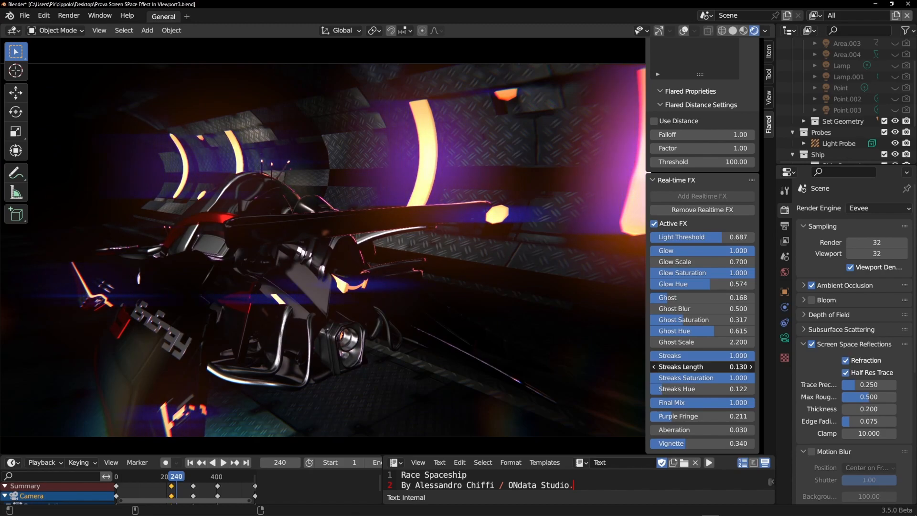
{"action": "left_click_drag", "start_coordinate": [622, 367], "coordinate": [615, 367]}
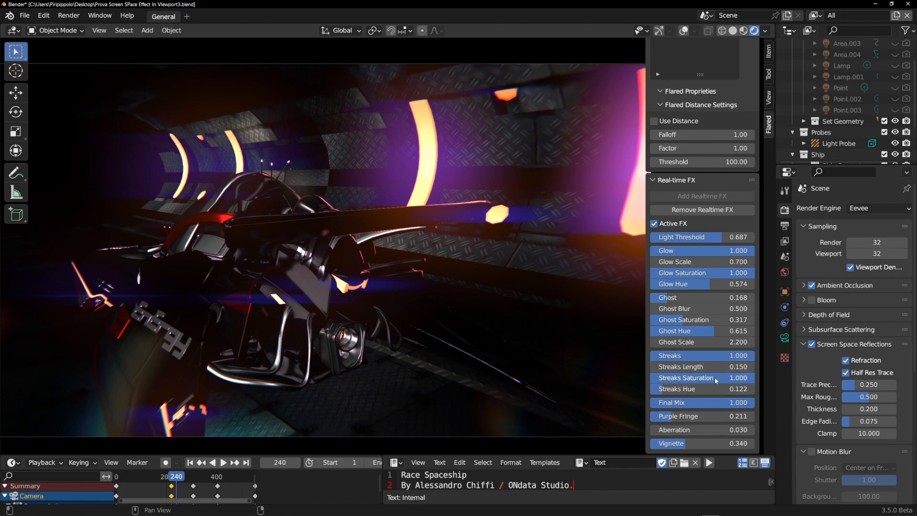
{"action": "left_click_drag", "start_coordinate": [702, 378], "coordinate": [645, 378]}
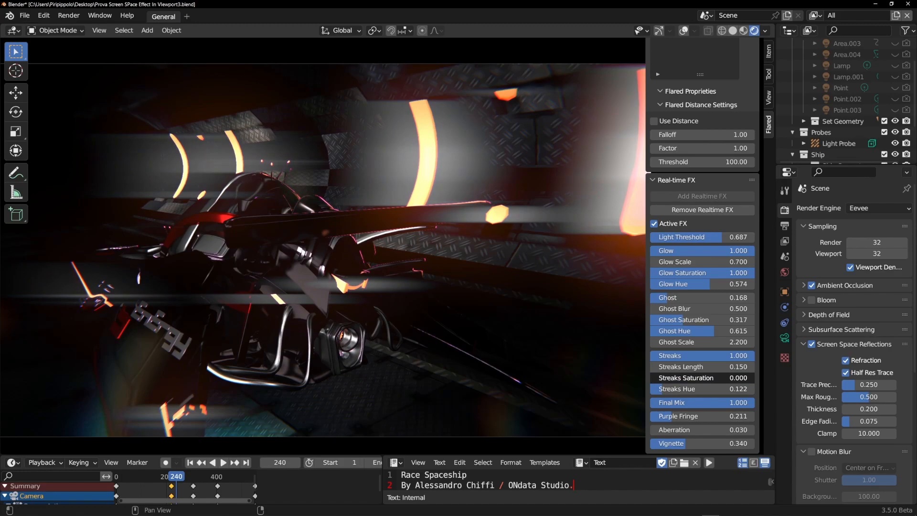
{"action": "left_click_drag", "start_coordinate": [644, 378], "coordinate": [755, 377]}
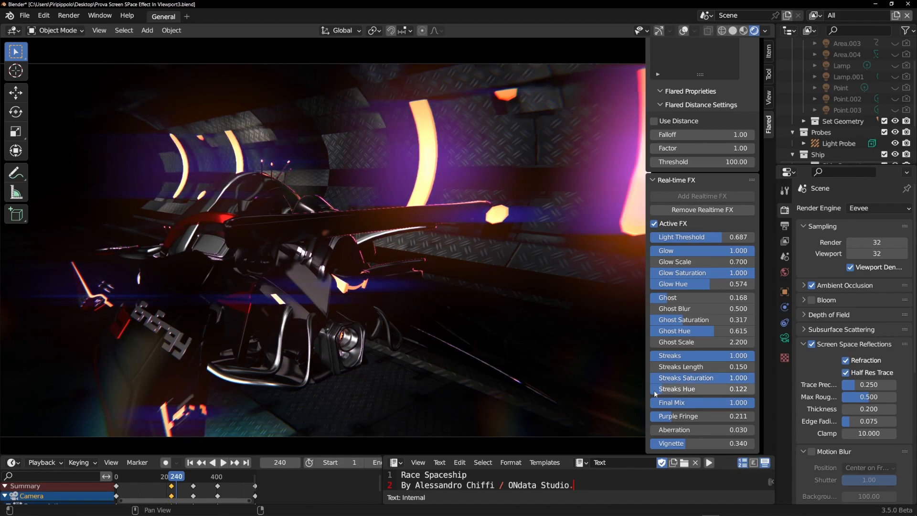
- Set the Streaks Hue to 0.166 and reduce the Streaks intensity to 0.000
{"action": "mouse_move", "coordinate": [658, 392]}
{"action": "left_mouse_down"}
{"action": "mouse_move", "coordinate": [723, 389]}
{"action": "mouse_move", "coordinate": [668, 389]}
{"action": "left_mouse_up"}
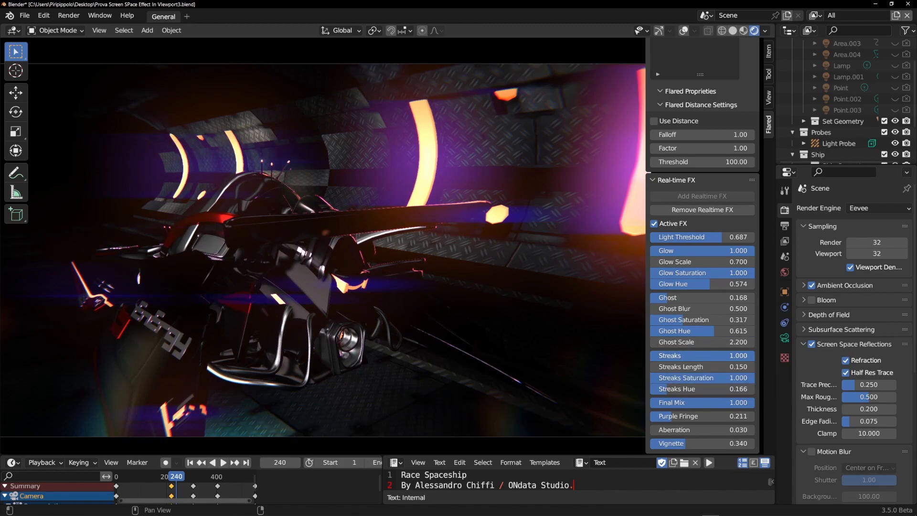
{"action": "left_click_drag", "start_coordinate": [650, 355], "coordinate": [745, 355]}
{"action": "left_click_drag", "start_coordinate": [651, 356], "coordinate": [652, 355]}
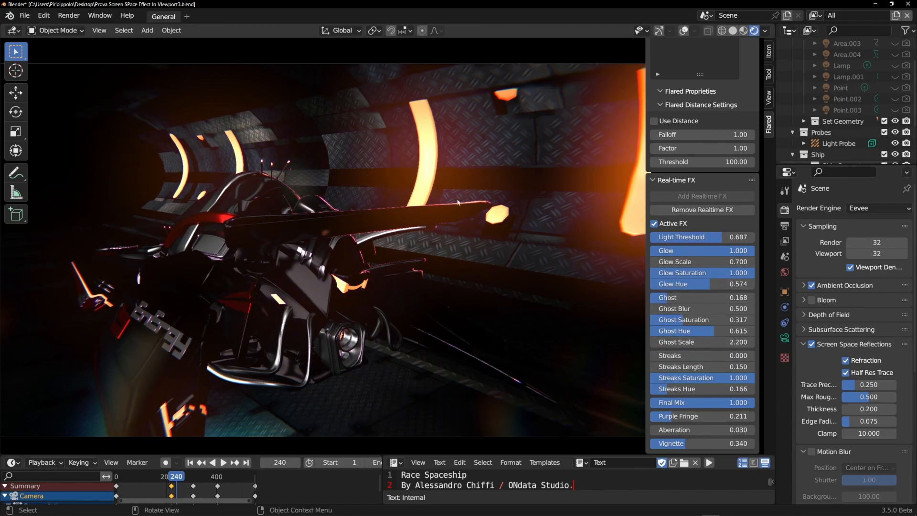
- Set the Glow Scale to 0.600 and the Glow Hue to 0.319
{"action": "mouse_move", "coordinate": [666, 262]}
{"action": "left_mouse_down"}
{"action": "mouse_move", "coordinate": [687, 262]}
{"action": "mouse_move", "coordinate": [593, 262]}
{"action": "mouse_move", "coordinate": [657, 262]}
{"action": "left_mouse_up"}
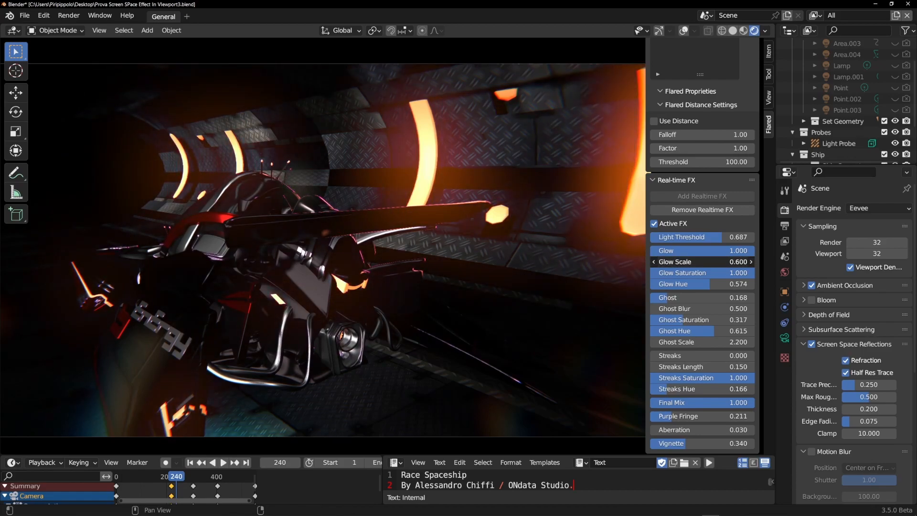
{"action": "left_click_drag", "start_coordinate": [667, 272], "coordinate": [653, 283]}
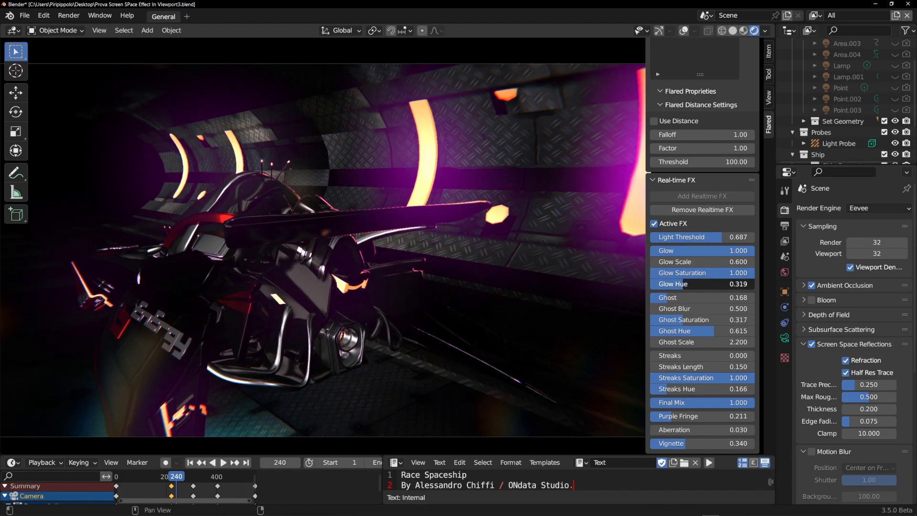
- Reduce the Glow to 0.000 and raise the Ghost intensity to 0.433
{"action": "left_click_drag", "start_coordinate": [702, 251], "coordinate": [597, 250]}
{"action": "left_click_drag", "start_coordinate": [702, 297], "coordinate": [669, 283]}
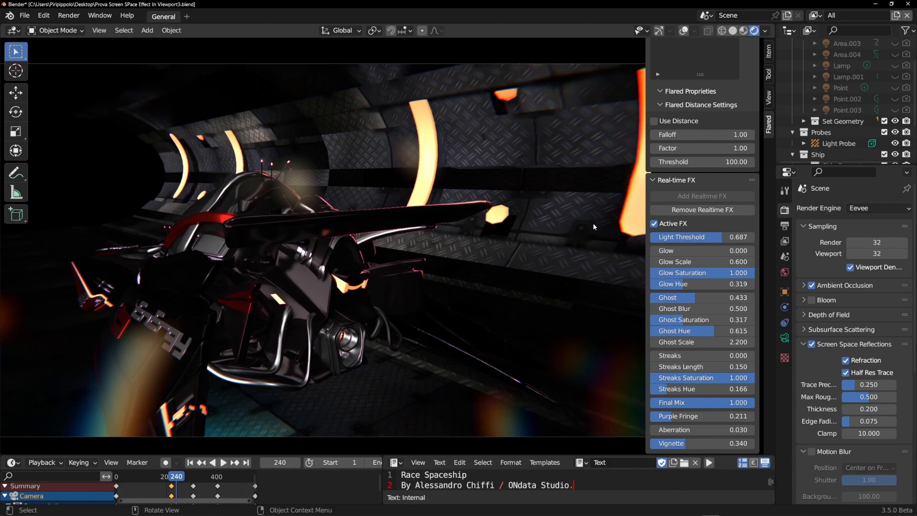
- Reduce the Ghost intensity of the real-time FX to 0.144
{"action": "key", "text": "q"}
{"action": "left_click", "coordinate": [458, 260]}
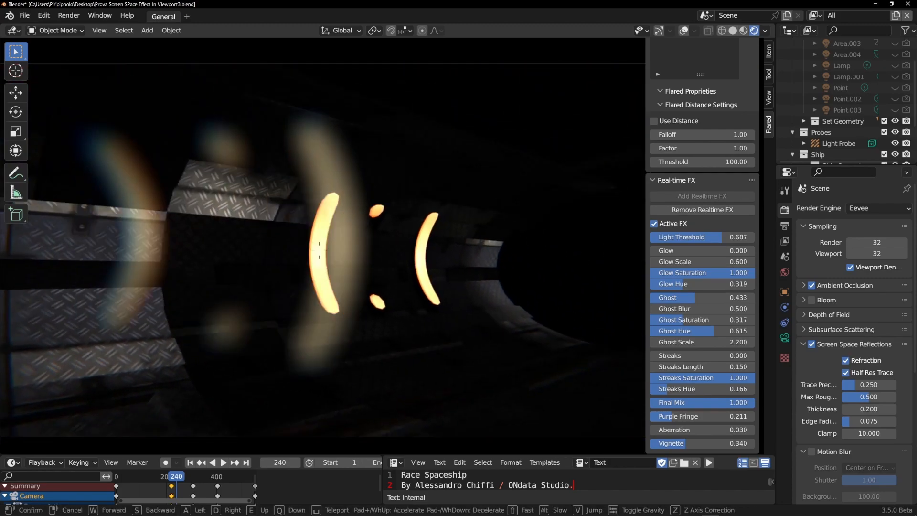
{"action": "left_click", "coordinate": [309, 217]}
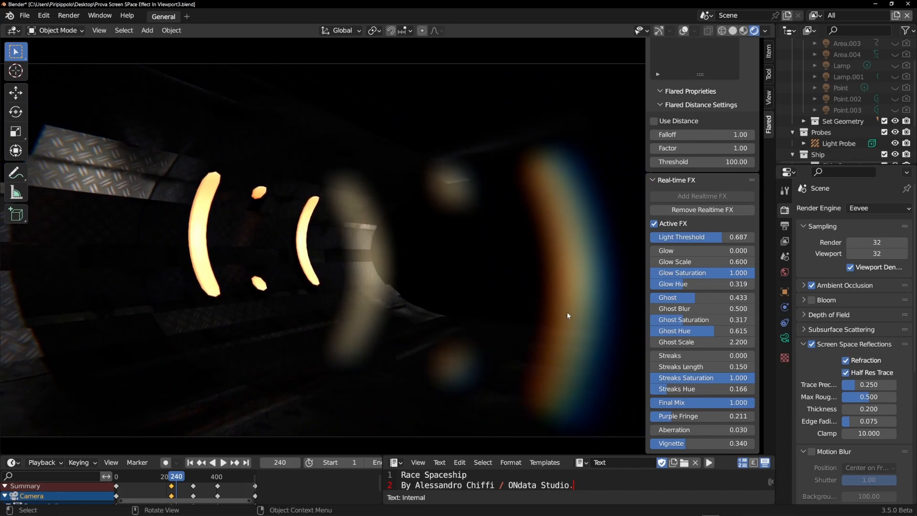
{"action": "key", "text": "q"}
{"action": "left_click", "coordinate": [452, 301]}
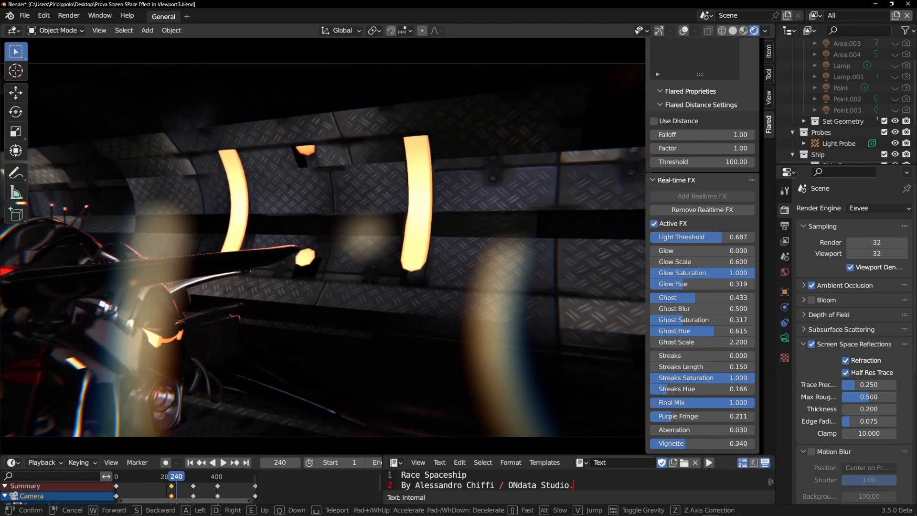
{"action": "left_click", "coordinate": [446, 300]}
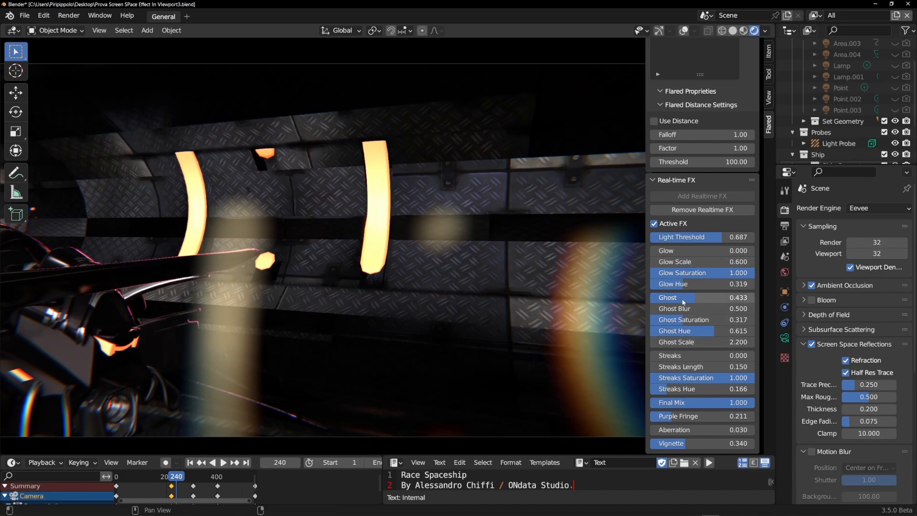
{"action": "mouse_move", "coordinate": [694, 297]}
{"action": "left_mouse_down"}
{"action": "mouse_move", "coordinate": [664, 298]}
{"action": "mouse_move", "coordinate": [674, 297]}
{"action": "left_mouse_up"}
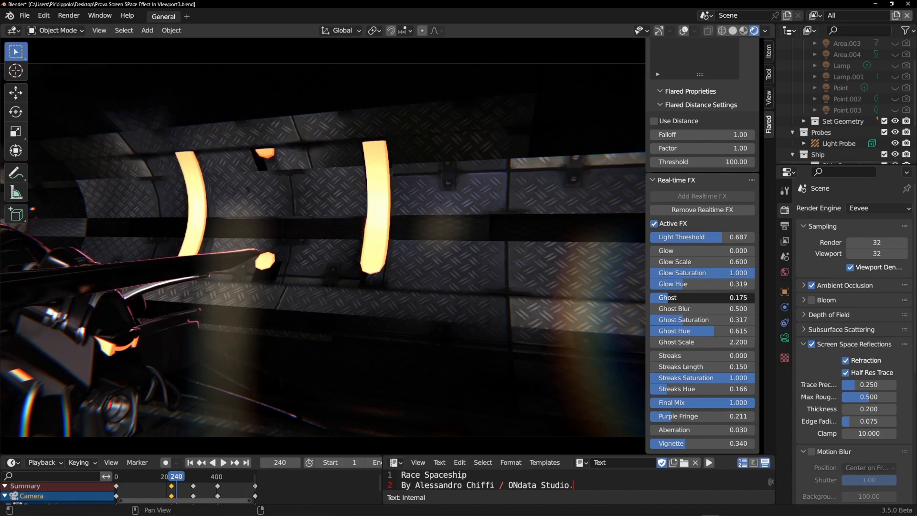
- Raise the Glow to 0.653 and the Streaks to 0.595 with a Streaks Length of 1.000
{"action": "key", "text": "q"}
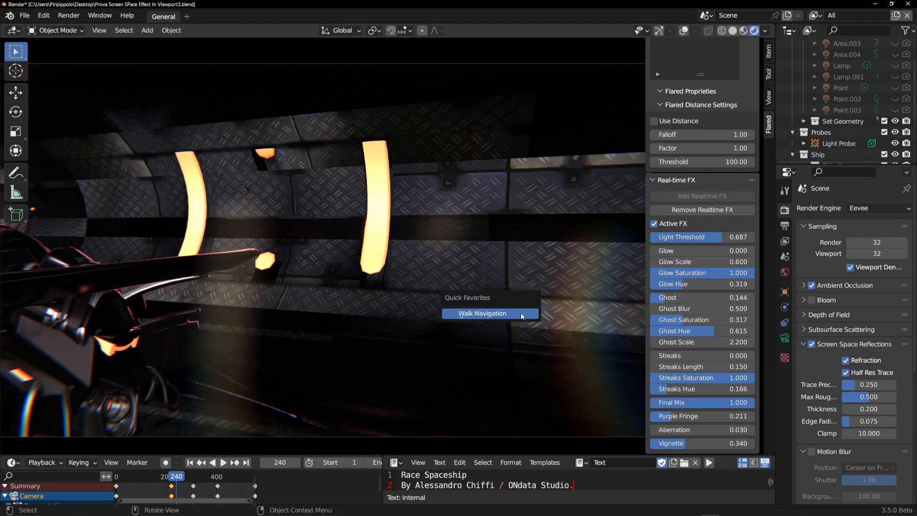
{"action": "left_click", "coordinate": [520, 312]}
{"action": "left_click", "coordinate": [387, 246]}
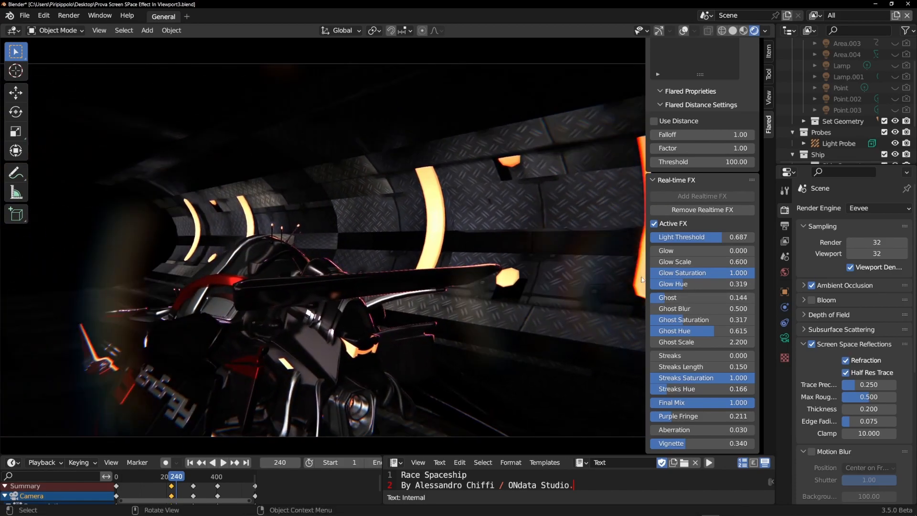
{"action": "left_click_drag", "start_coordinate": [677, 252], "coordinate": [726, 251]}
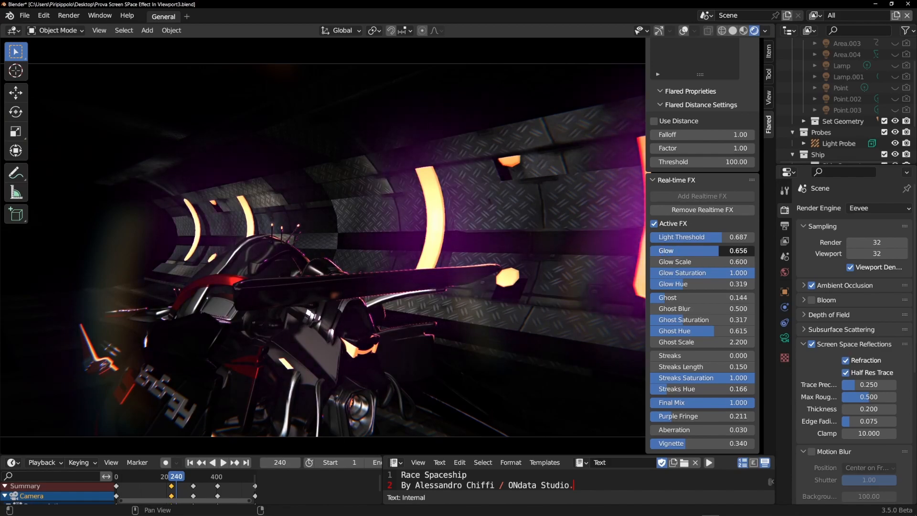
{"action": "left_click_drag", "start_coordinate": [718, 355], "coordinate": [705, 366]}
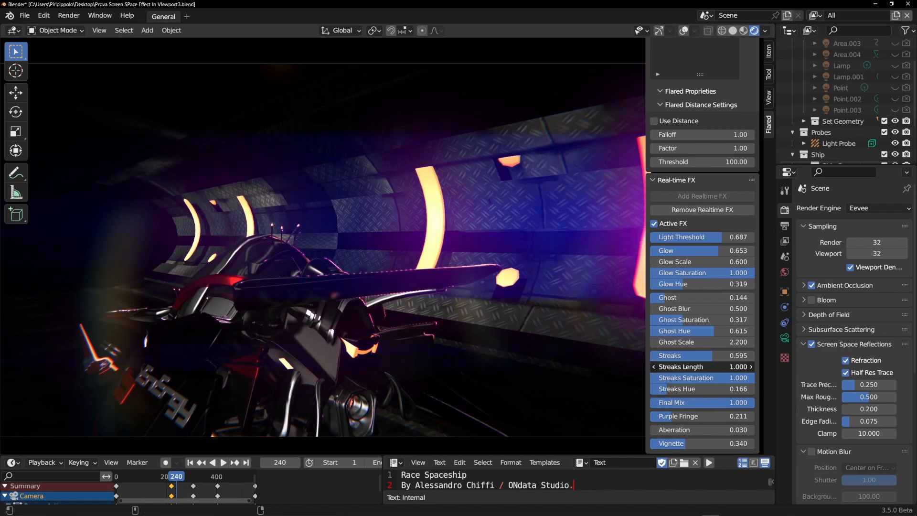
- Lower the Final Mix to 0.687 and play the spaceship animation in reverse
{"action": "key", "text": "q"}
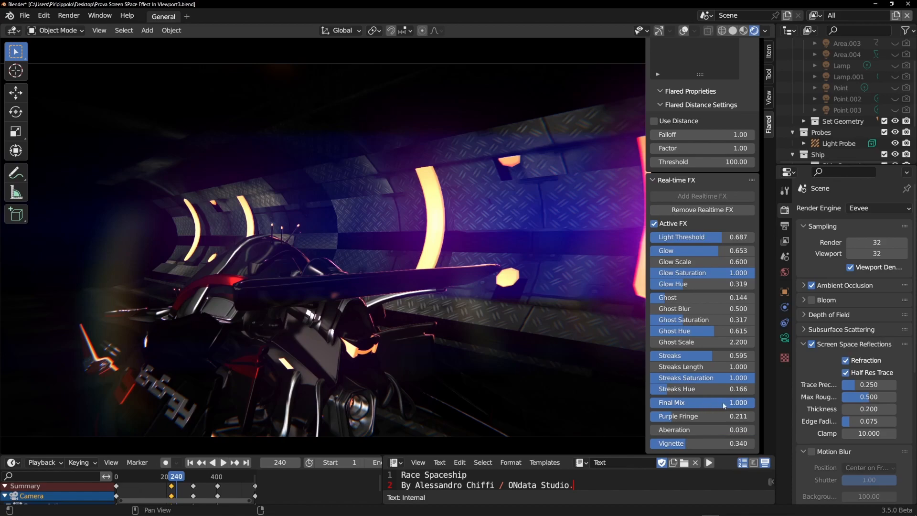
{"action": "left_click_drag", "start_coordinate": [742, 403], "coordinate": [729, 402]}
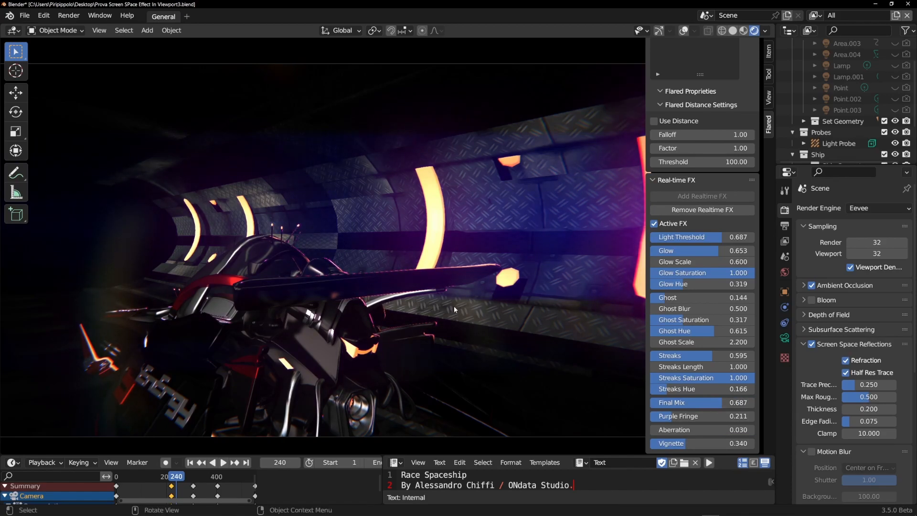
{"action": "key", "text": "shift+ctrl+space"}
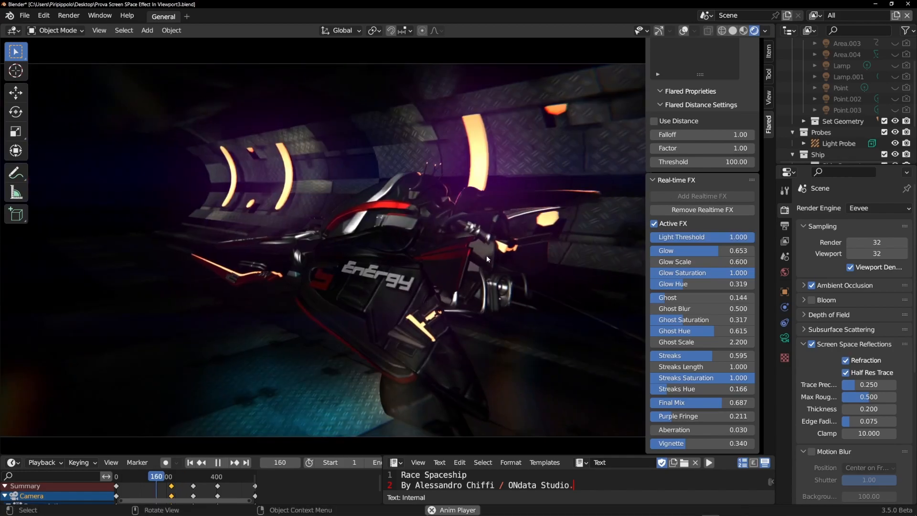